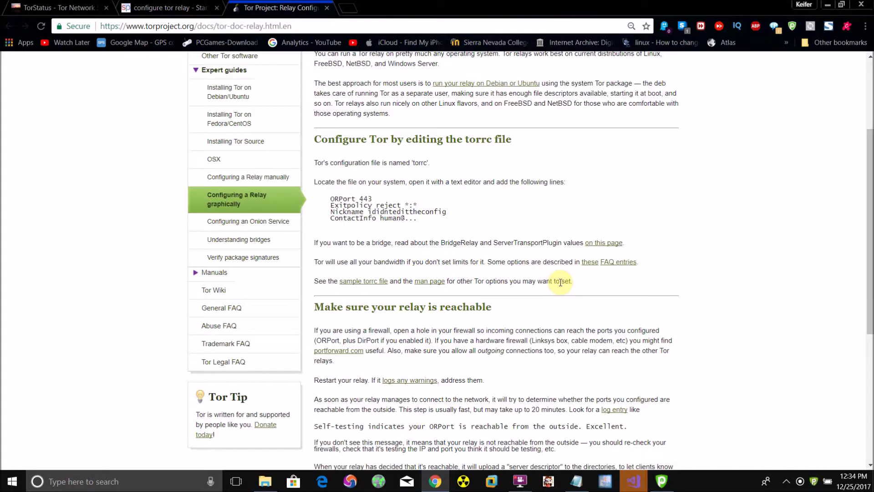
Step: Open a new Chrome tab beside the Tor relay configuration guide for a web search
left_click(348, 8)
Step: Search 'download tor browser', expand the Microsoft Windows downloads, then go to the torrc file search
type("do")
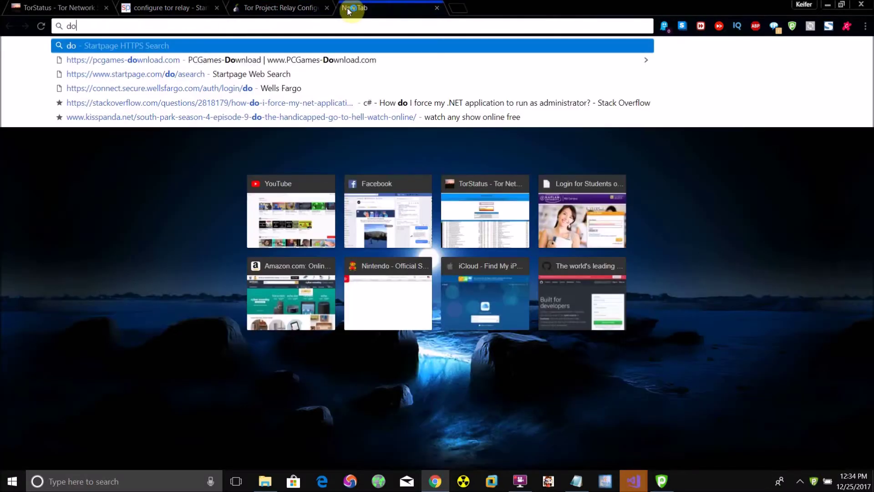
type("wnload to")
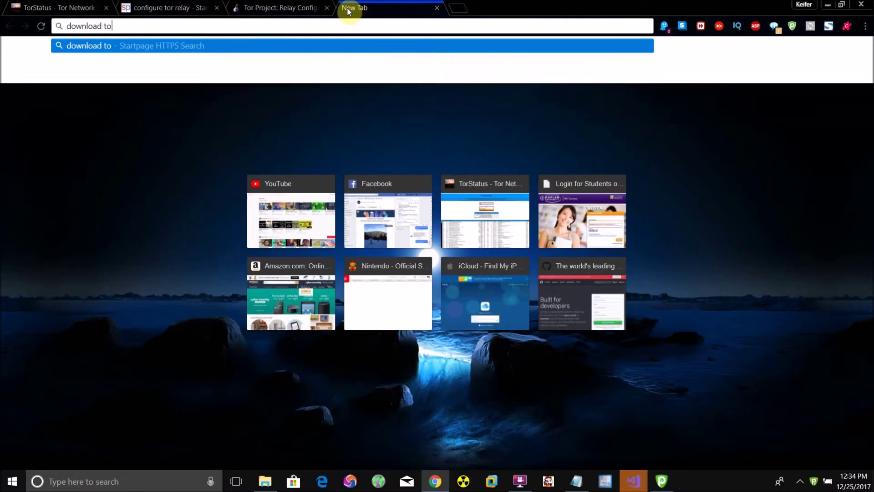
type("r browser")
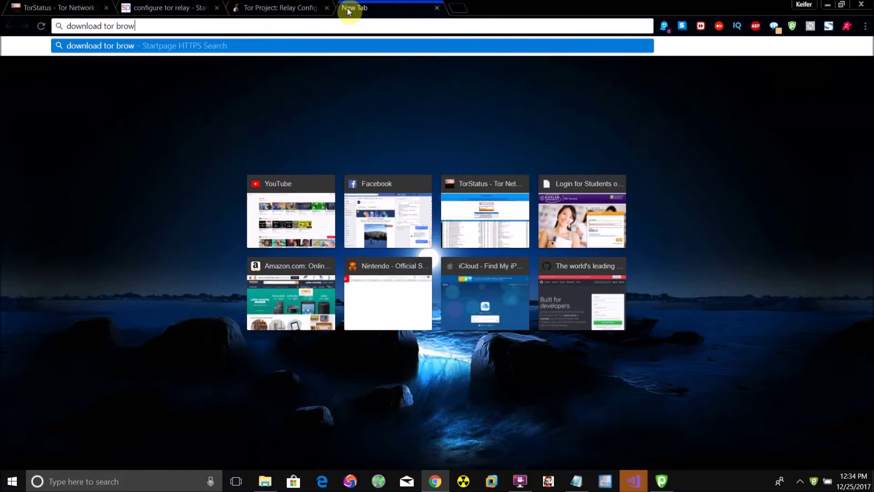
key("Return")
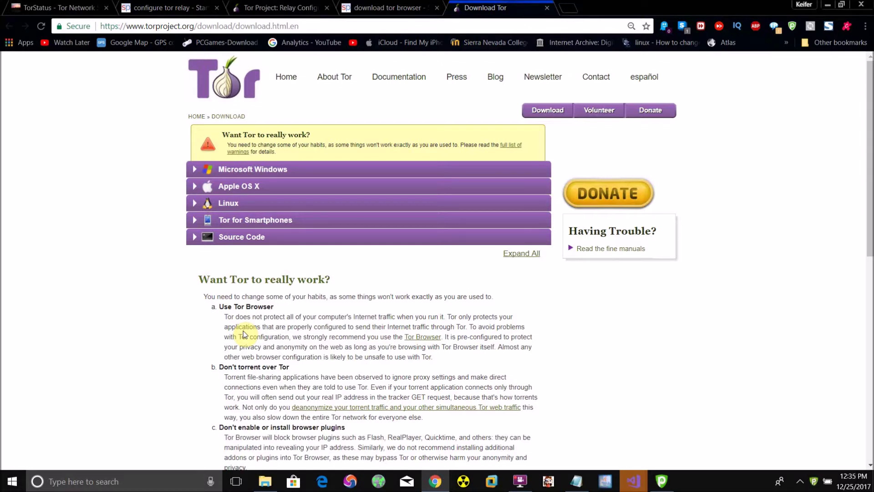
left_click(211, 172)
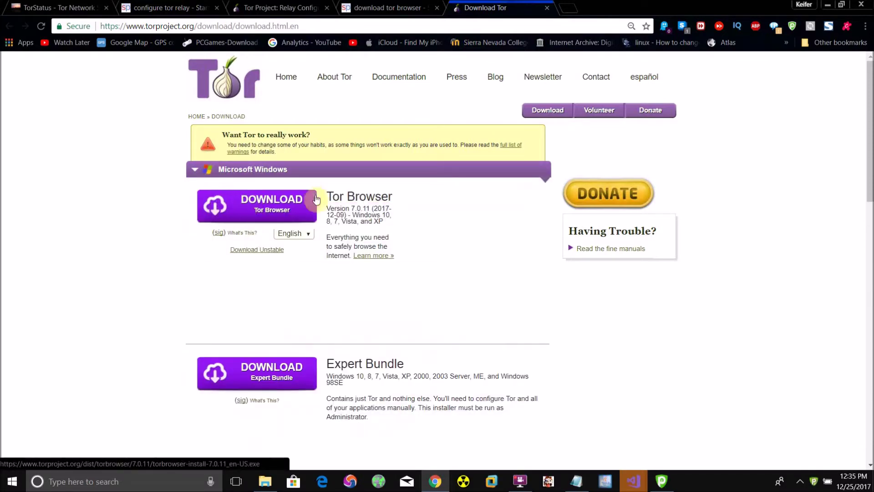
scroll(316, 199, "down", 6)
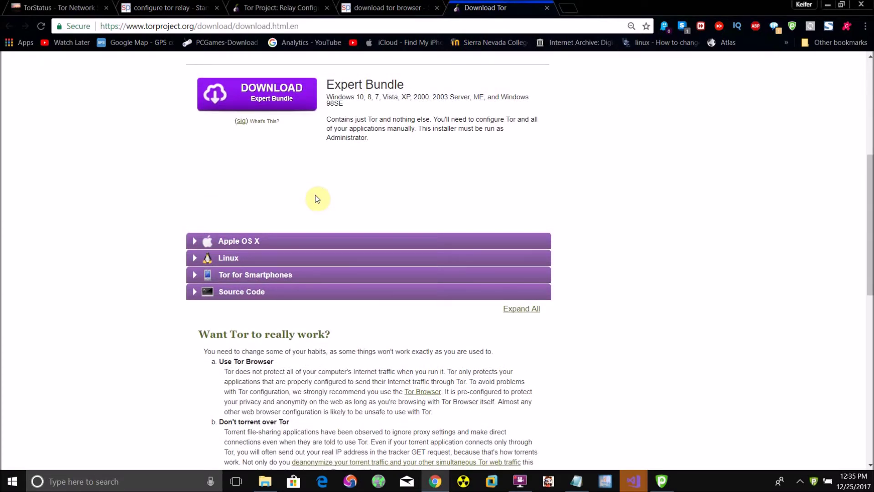
scroll(317, 199, "up", 6)
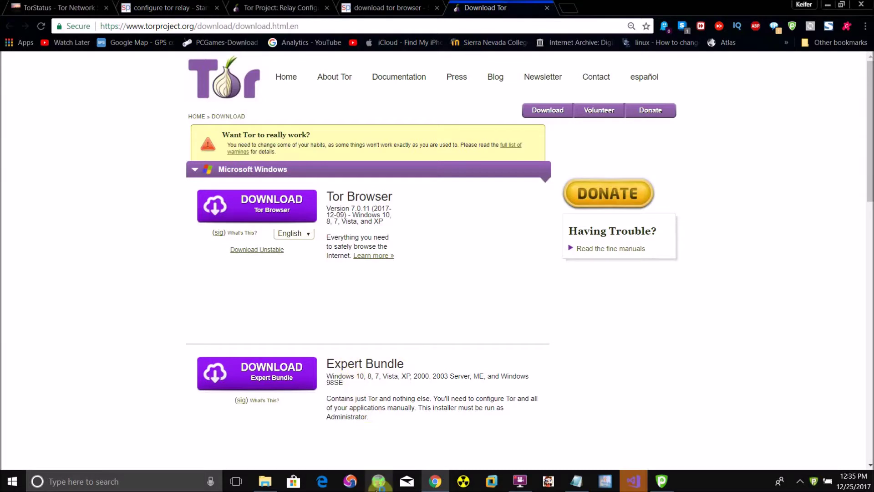
left_click(267, 482)
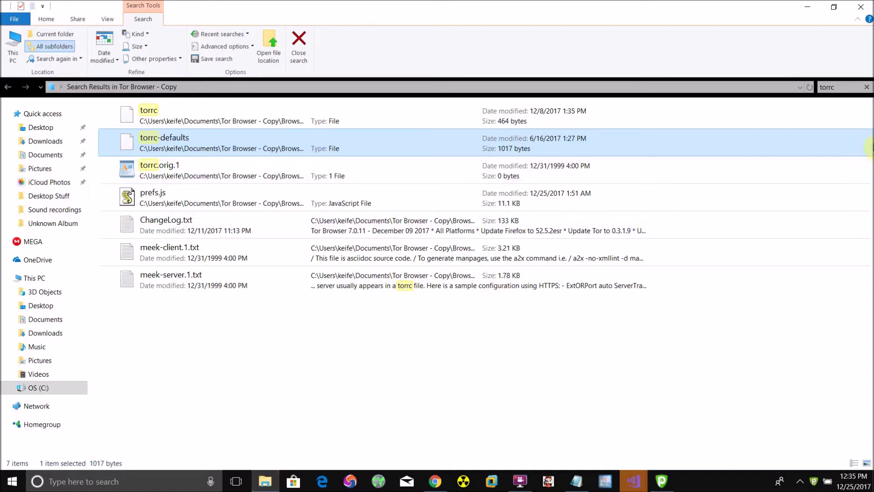
Step: Search File Explorer for 'torrc' and open torrc-defaults with Notepad
left_click(868, 88)
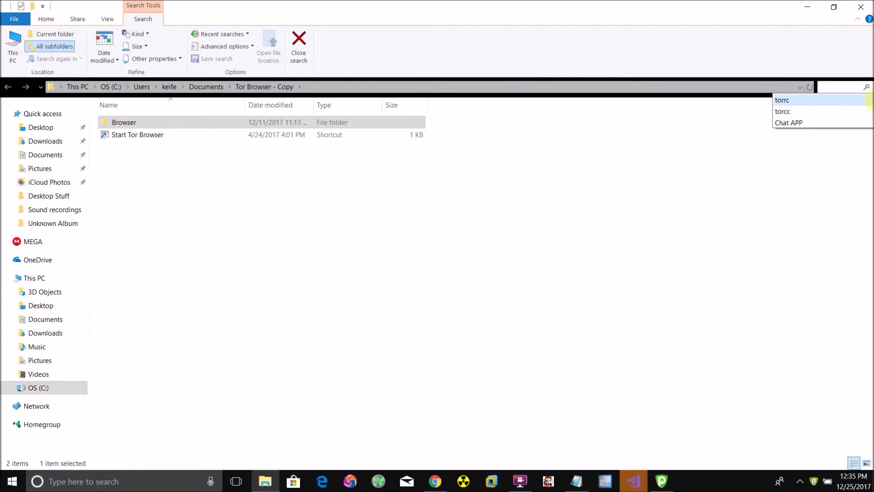
type("t")
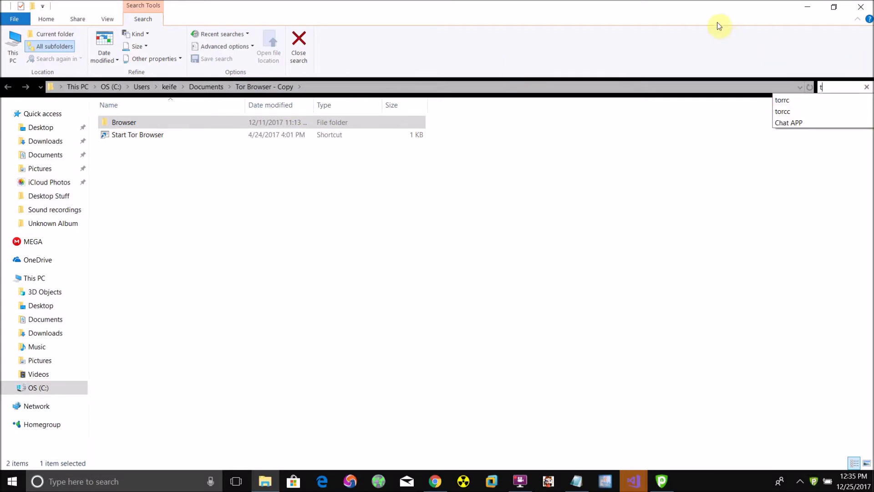
type("orr")
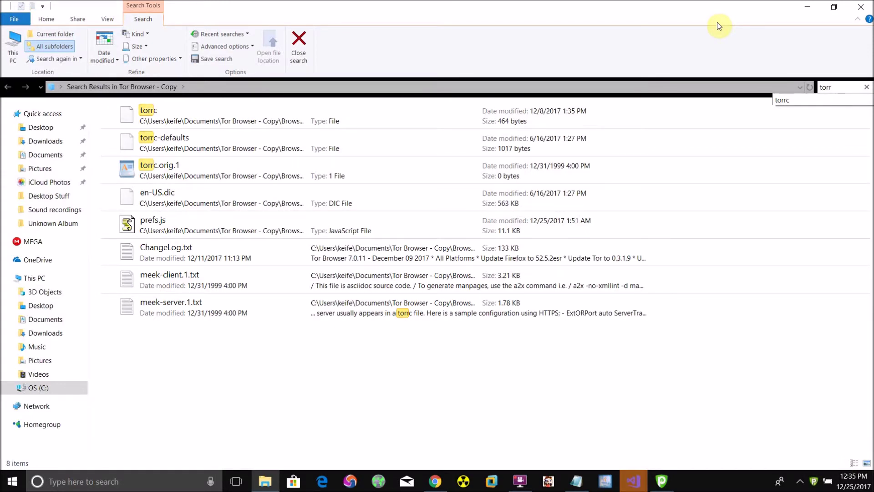
type("c")
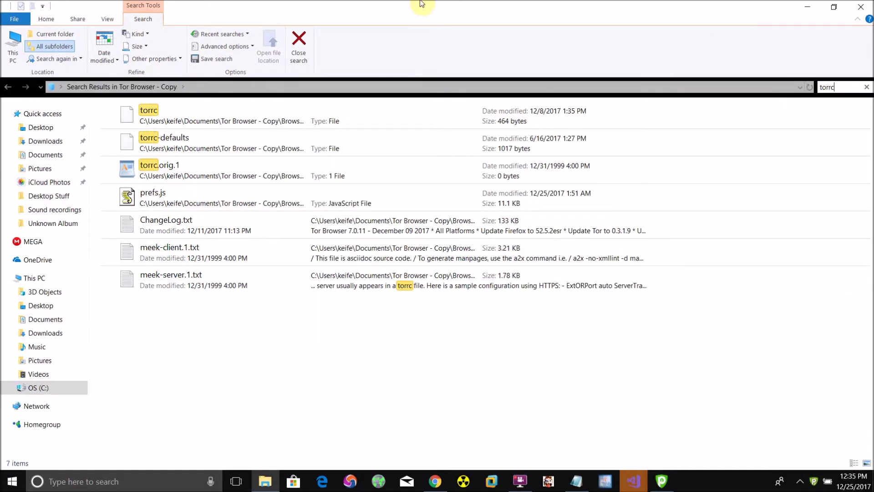
double_click(270, 136)
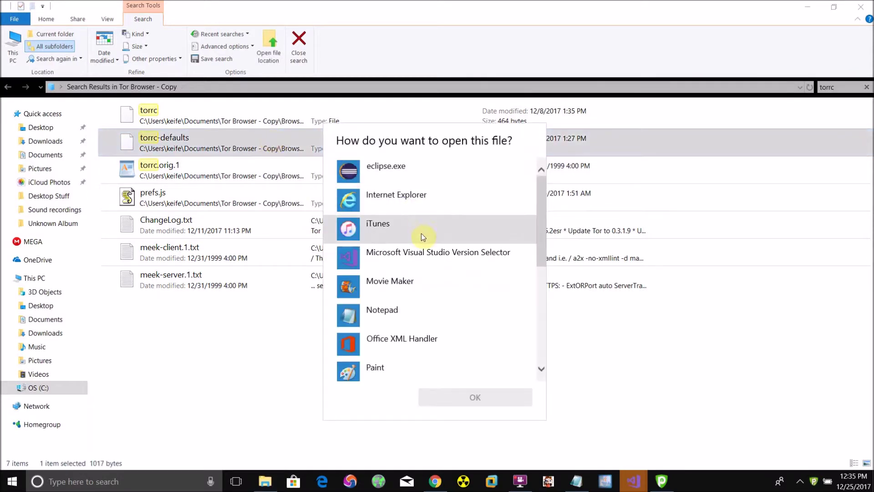
scroll(421, 233, "down", 1)
scroll(422, 233, "up", 1)
scroll(422, 234, "down", 2)
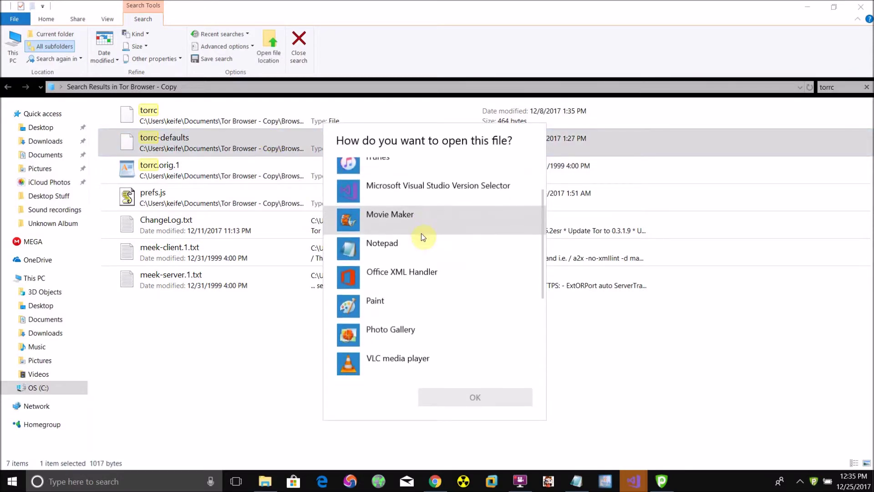
left_click(413, 246)
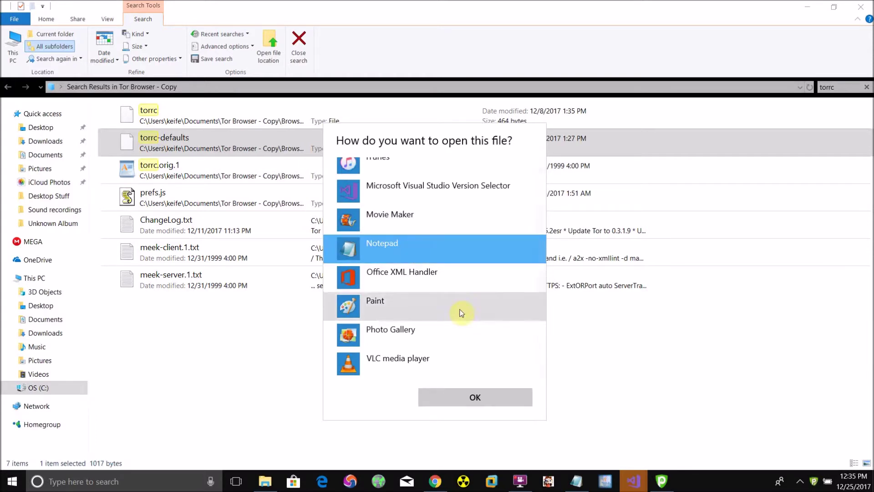
left_click(485, 396)
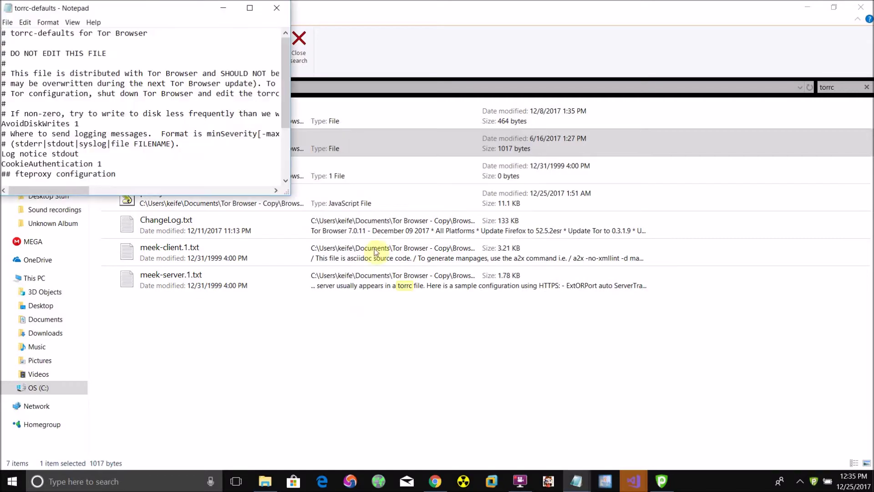
Step: Maximize torrc-defaults in Notepad, scroll across its long lines, then return to Chrome
left_click(249, 7)
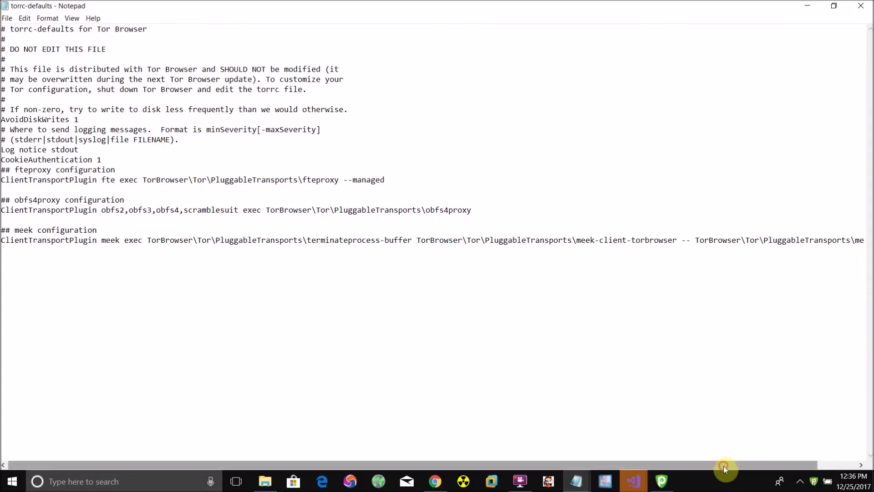
left_click_drag(723, 465, 791, 445)
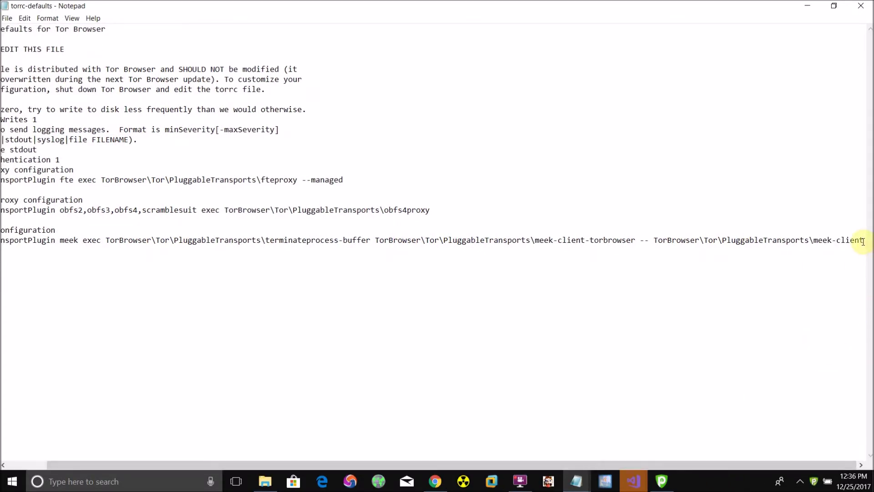
key("ctrl+End")
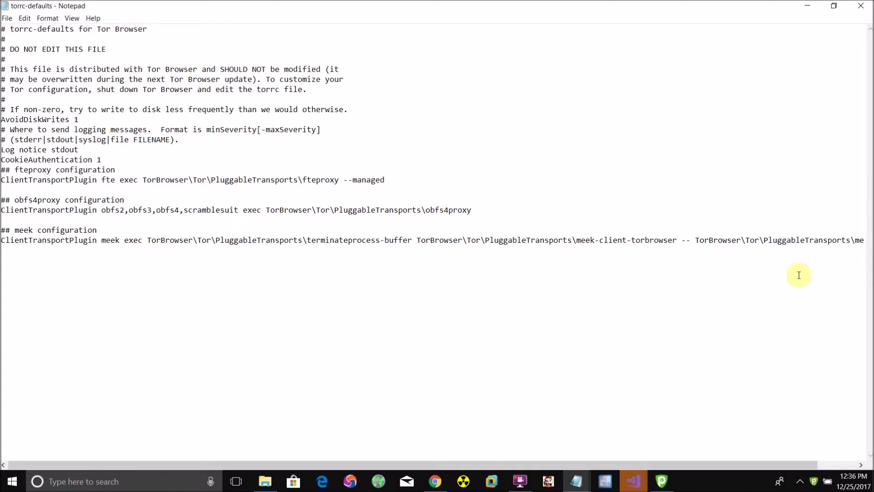
left_click(433, 485)
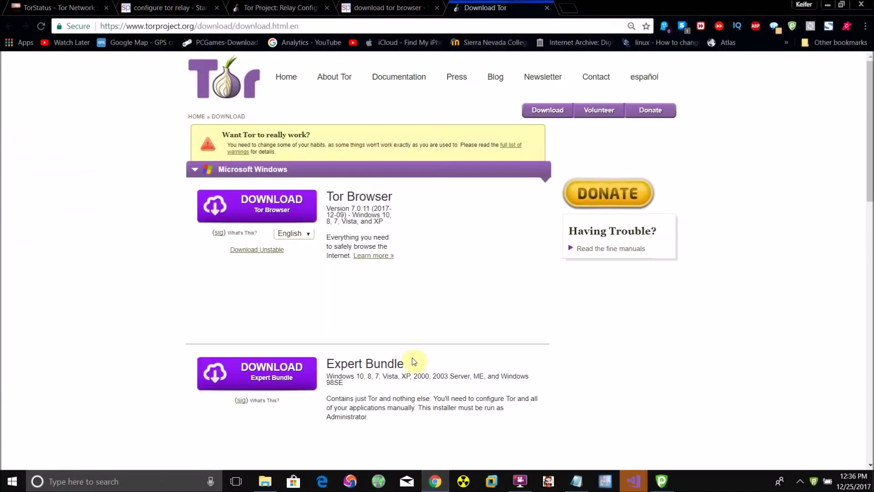
Step: Copy the guide's suggested torrc lines, ORPort 443 through ContactInfo, and return to torrc-defaults
left_click(360, 8)
left_click(296, 5)
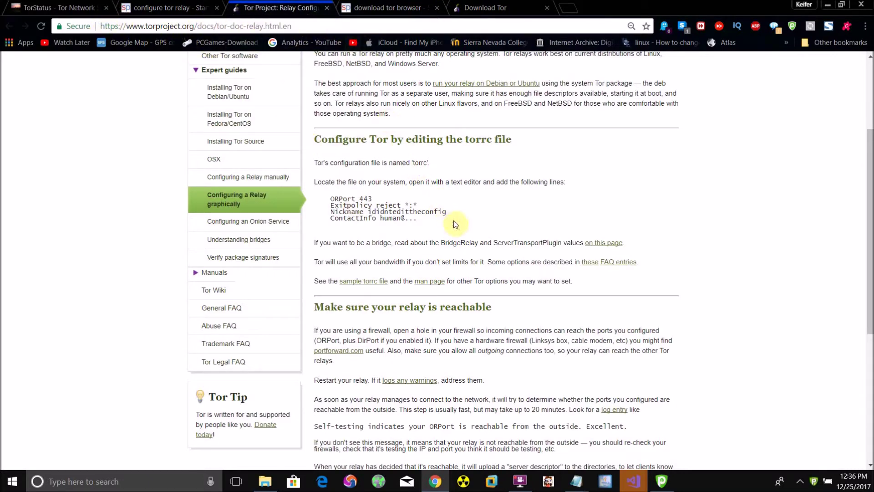
left_click_drag(454, 221, 320, 199)
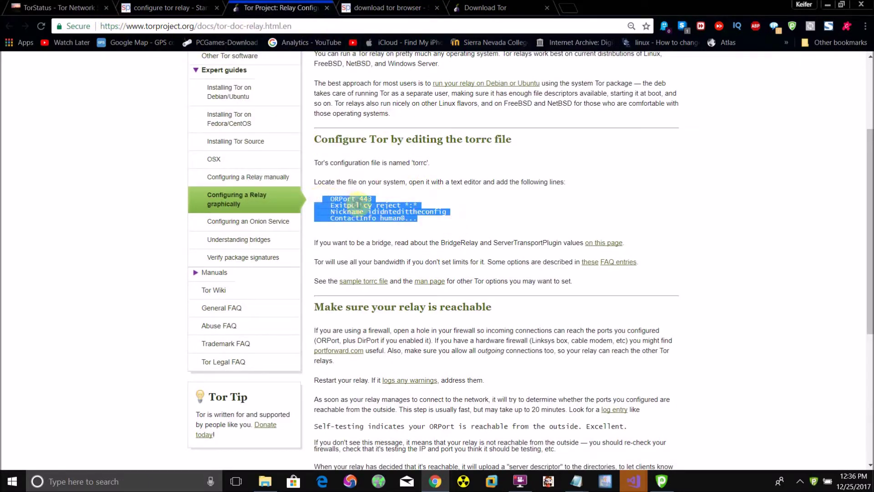
right_click(364, 212)
left_click(364, 213)
left_click(576, 482)
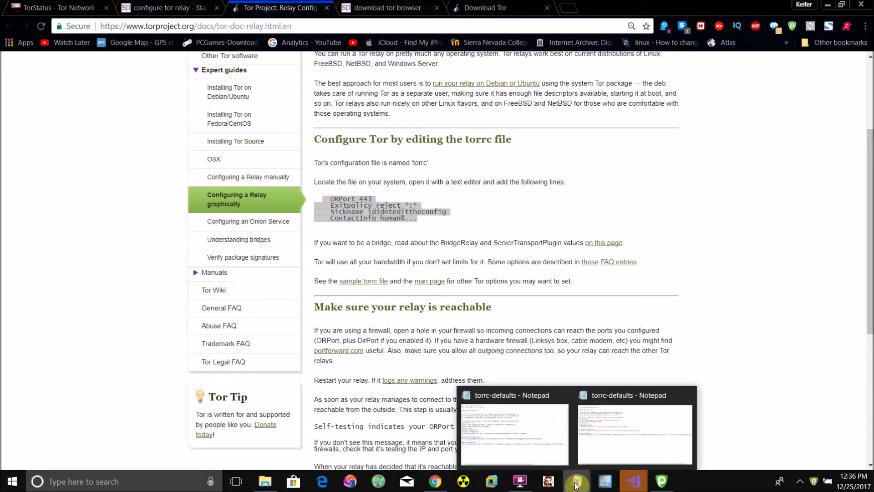
left_click(618, 441)
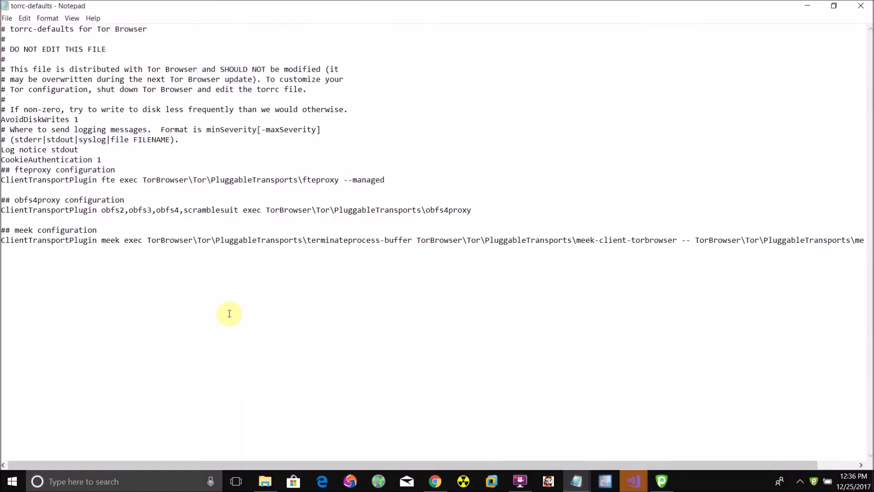
Step: Paste the relay lines below the meek line and change the nickname to 'u'
right_click(110, 270)
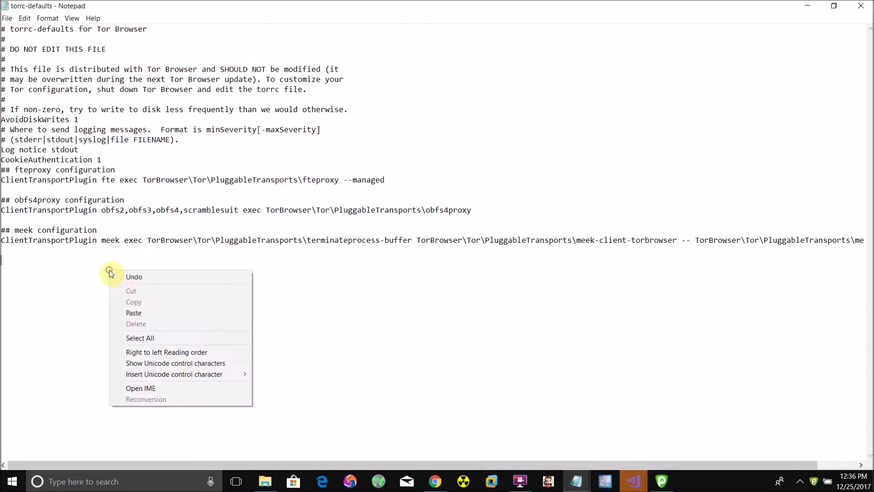
left_click(135, 309)
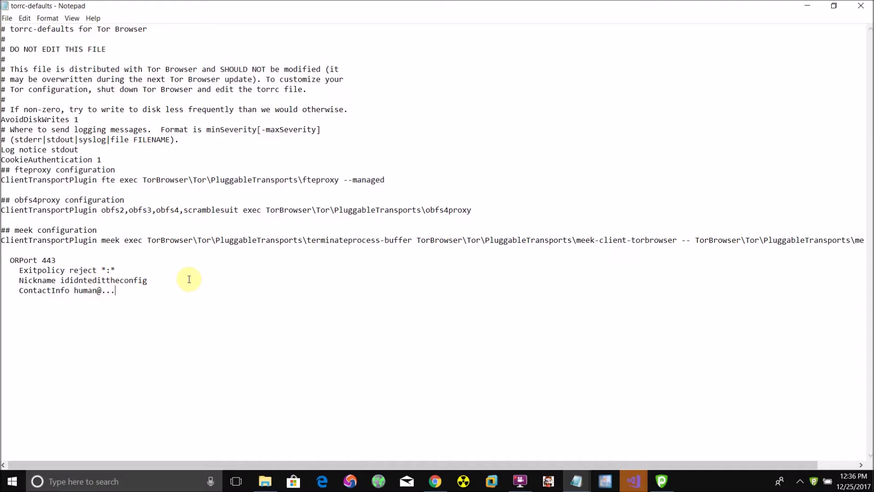
left_click_drag(148, 280, 61, 280)
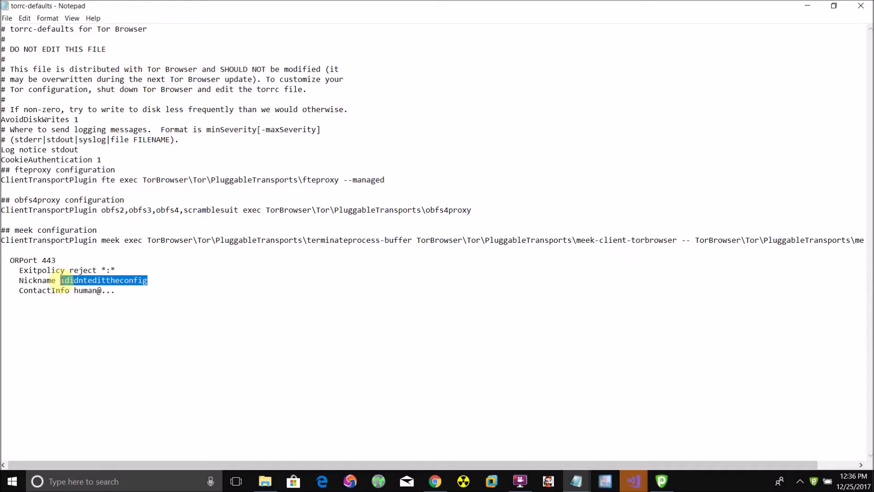
type("ude")
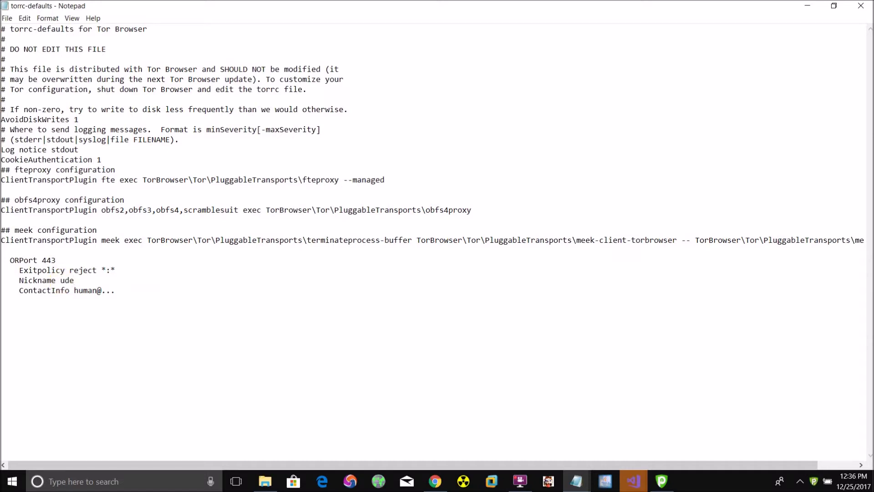
key("BackSpace")
key("BackSpace")
Step: Replace the placeholder ContactInfo address with your own e-mail address
left_click_drag(117, 290, 73, 286)
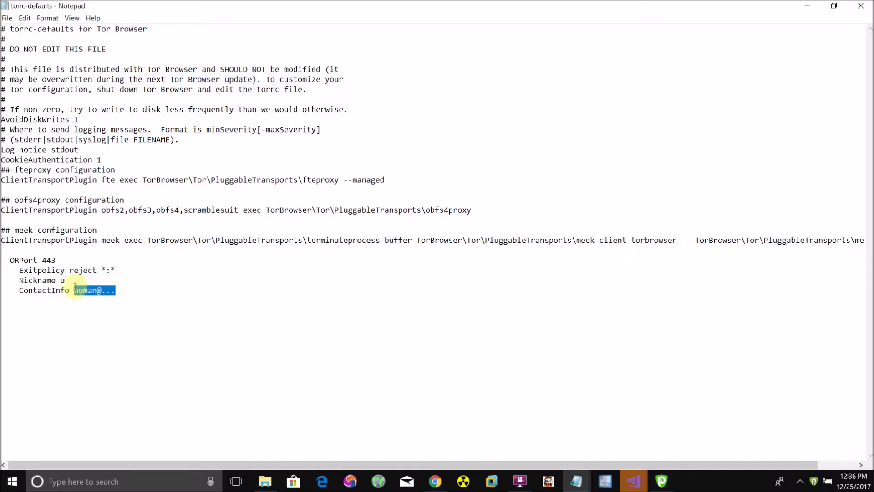
type("k")
key("BackSpace")
type("k")
key("BackSpace")
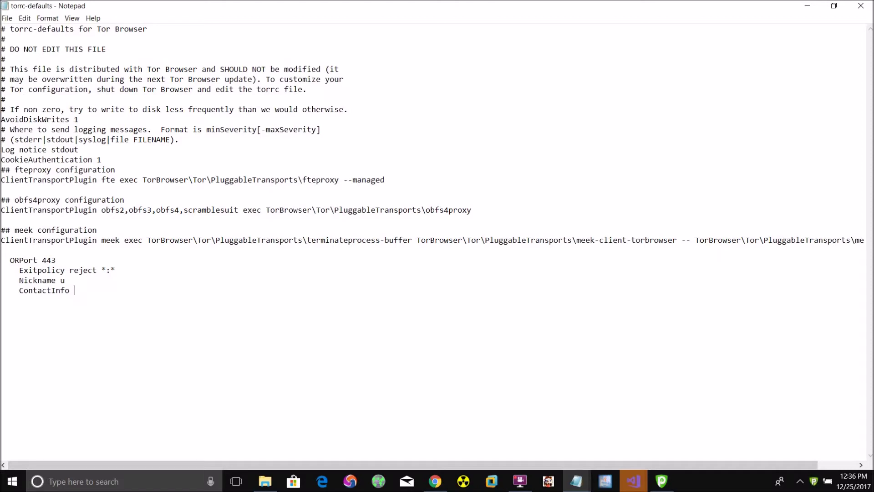
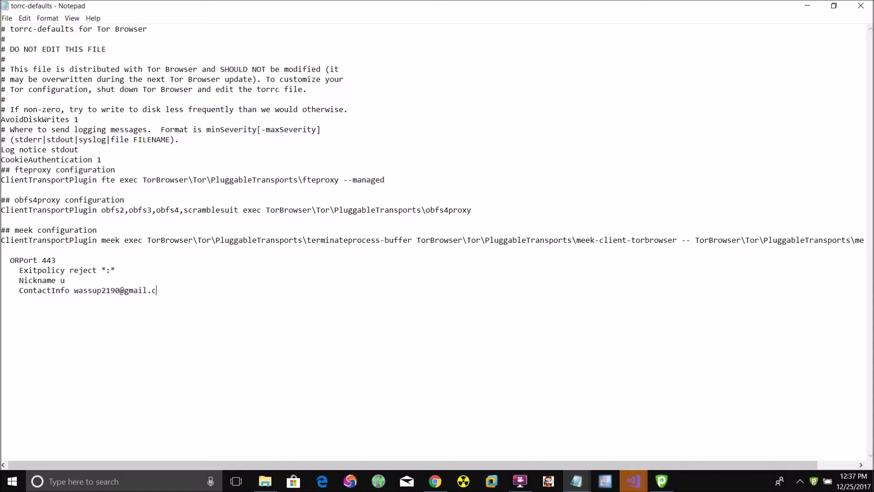
Step: Change the ORPort value from 443 to 9000
left_click(62, 259)
left_click_drag(62, 259, 43, 260)
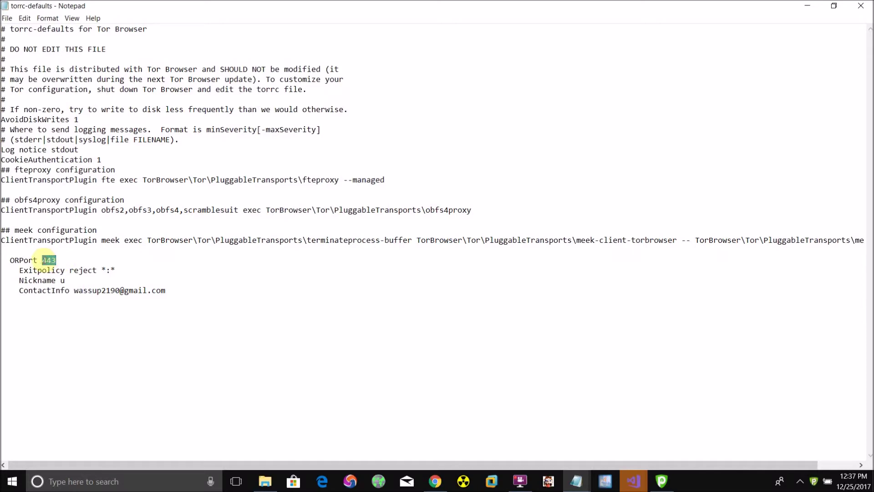
type("9000")
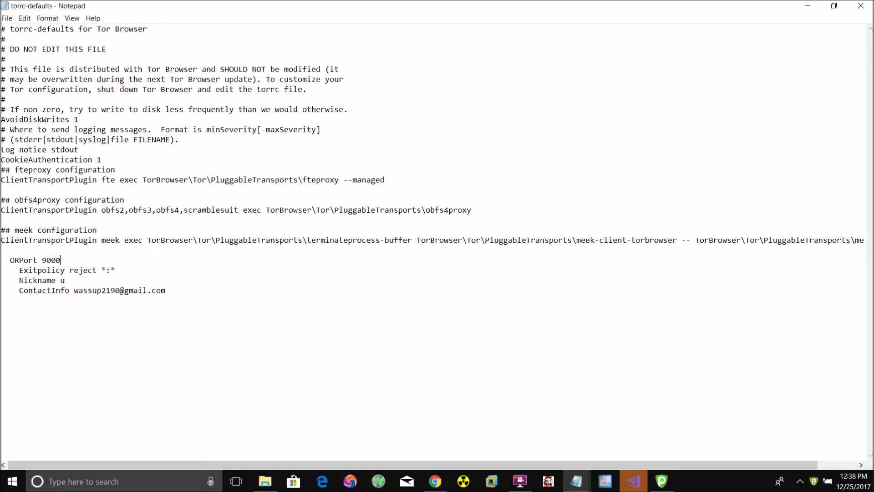
Step: Save torrc-defaults, minimize Notepad, and bring up the Tor Browser window
left_click(8, 17)
left_click(22, 51)
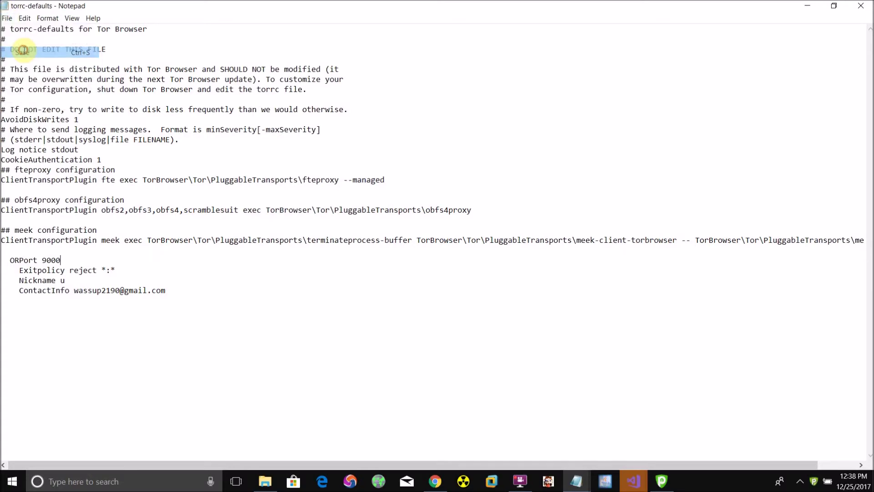
left_click(861, 5)
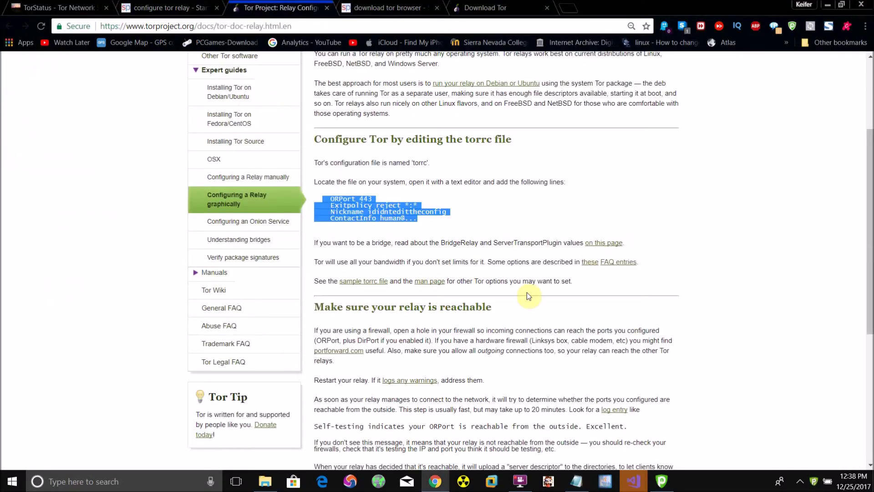
left_click(379, 484)
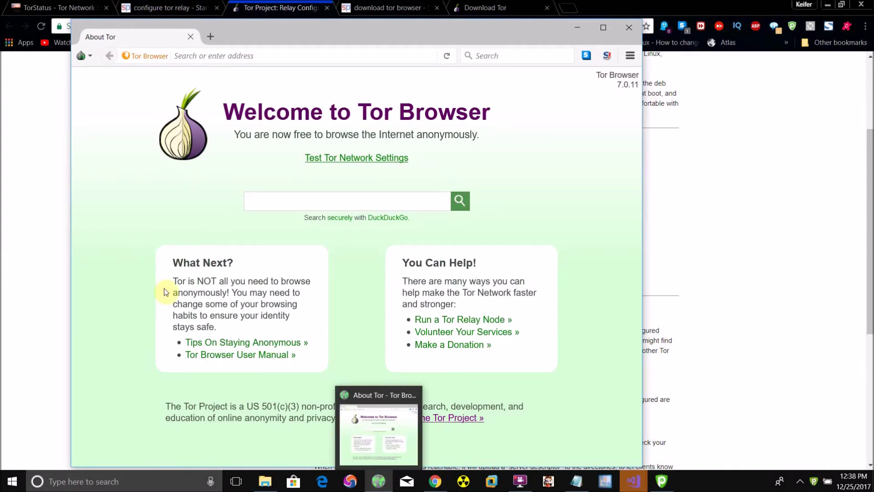
Step: Copy the Tor log to the clipboard from Tor Network Settings, then return to Notepad
left_click(84, 56)
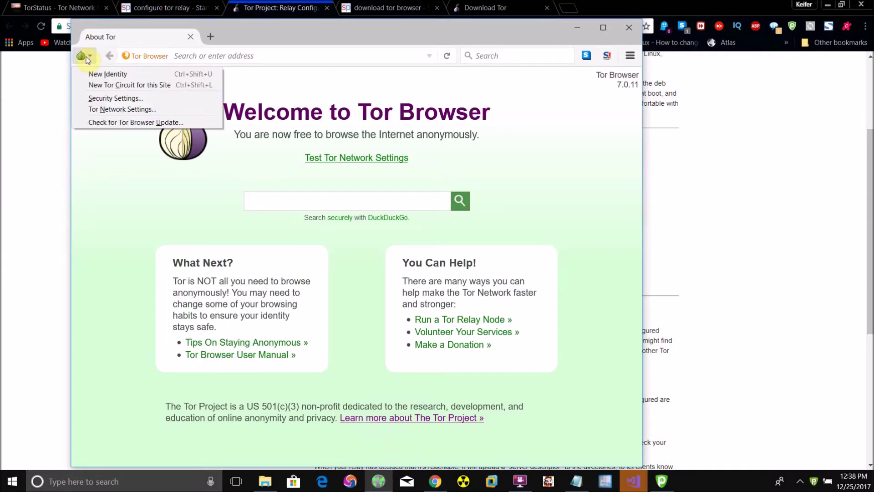
left_click(104, 109)
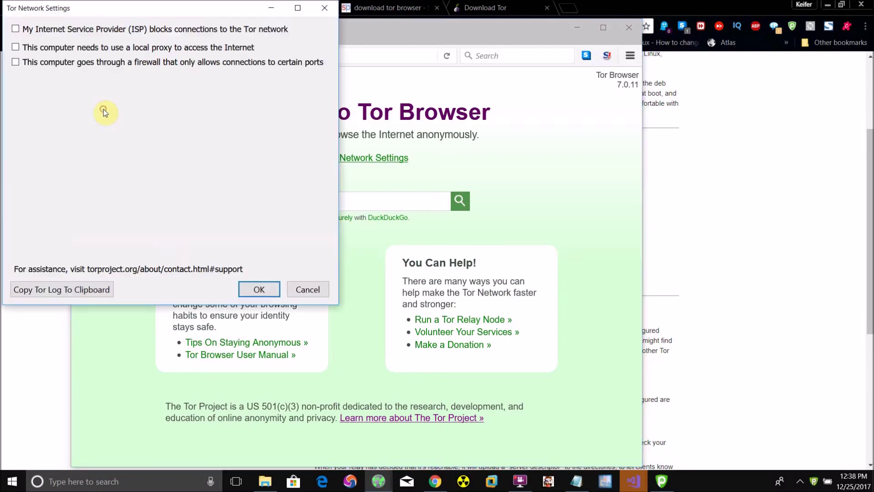
left_click(71, 290)
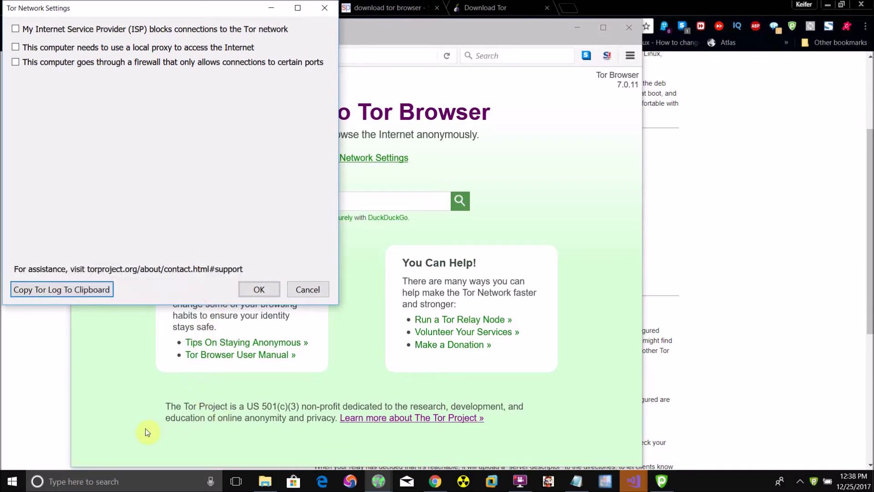
left_click(576, 482)
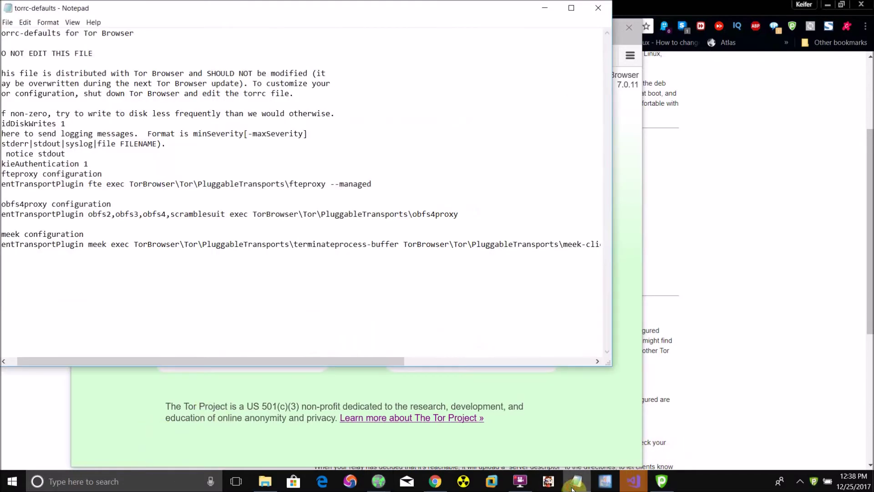
Step: Paste the seven Tor log lines into a new untitled Notepad document
left_click(7, 23)
left_click(21, 34)
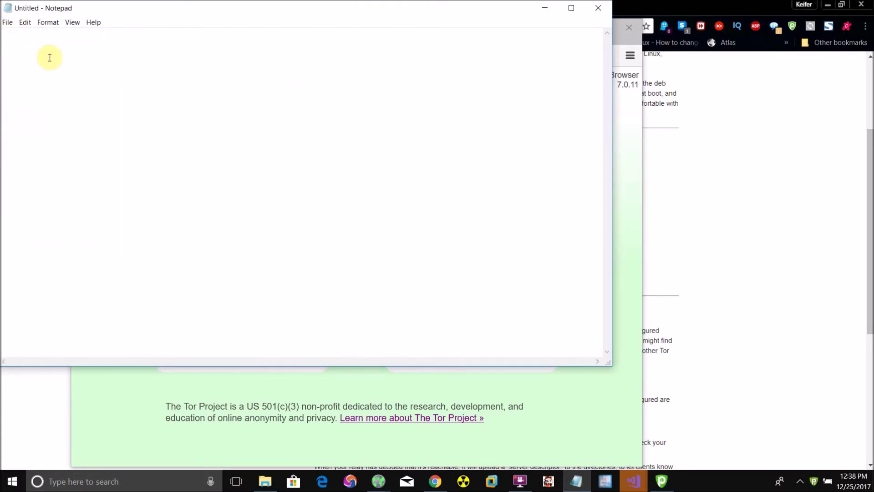
right_click(34, 50)
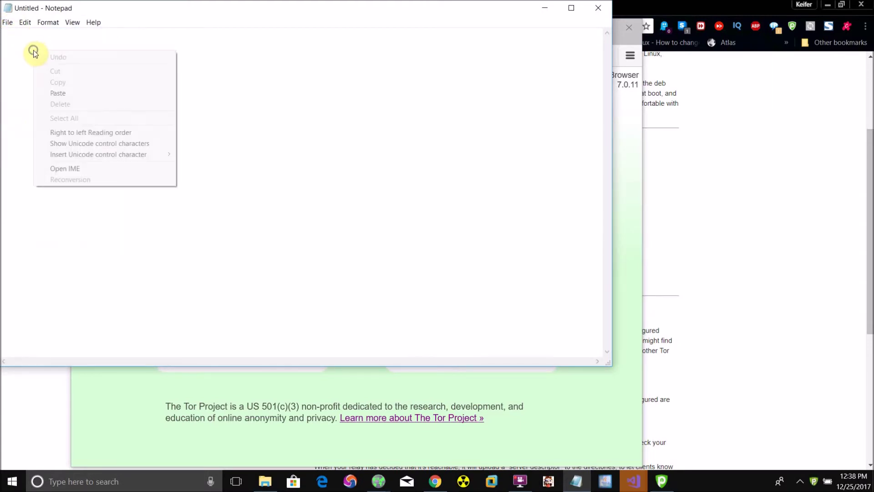
left_click(63, 92)
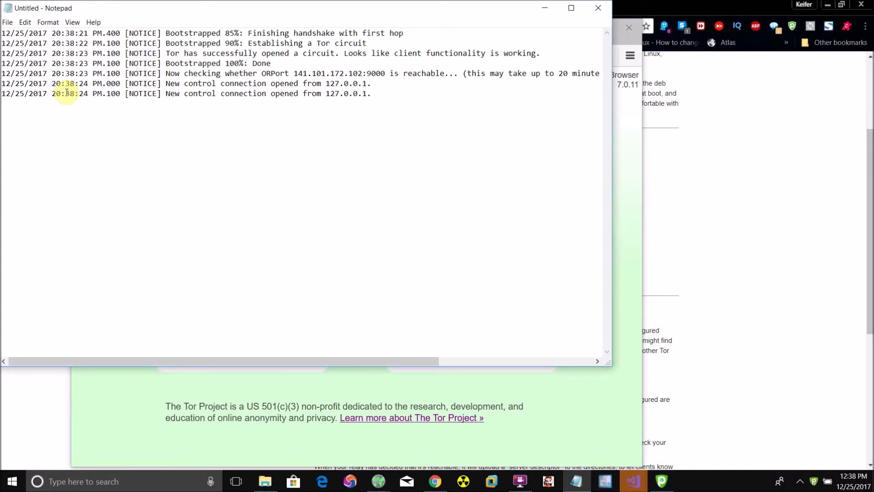
left_click_drag(205, 360, 185, 342)
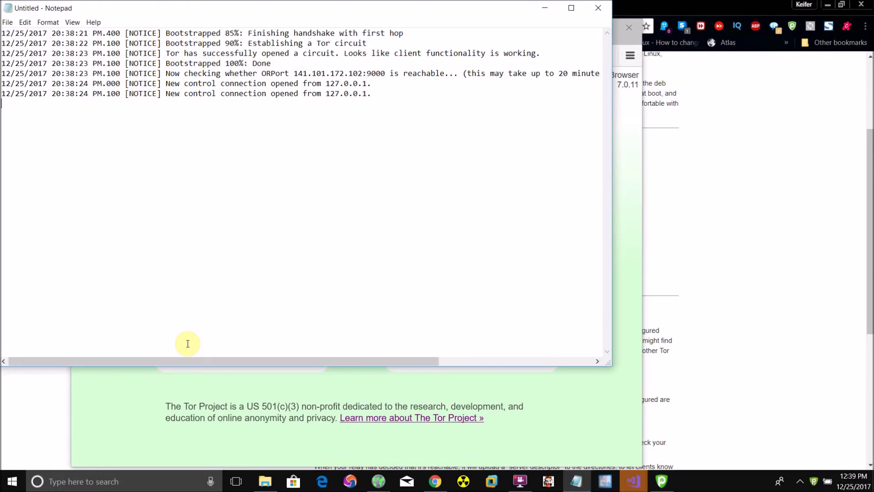
Step: Scroll the relay guide to 'Make sure your relay is reachable', then bring Tor Browser forward
left_click(722, 336)
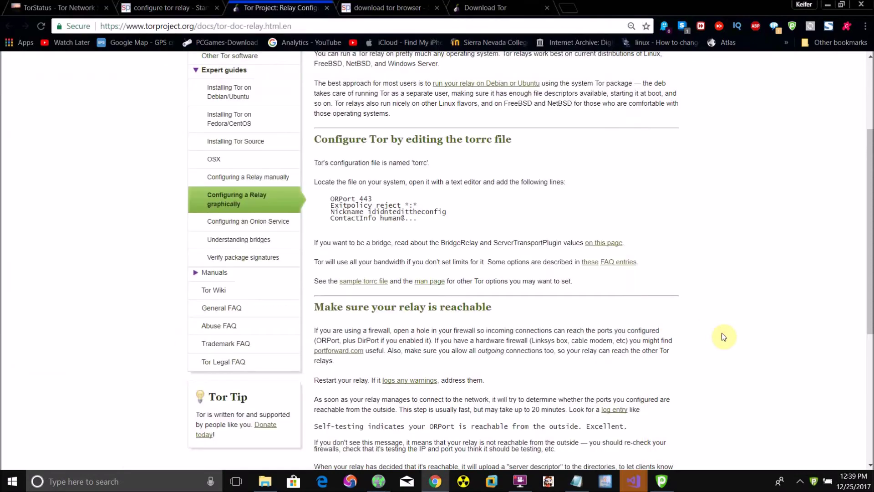
scroll(724, 337, "down", 5)
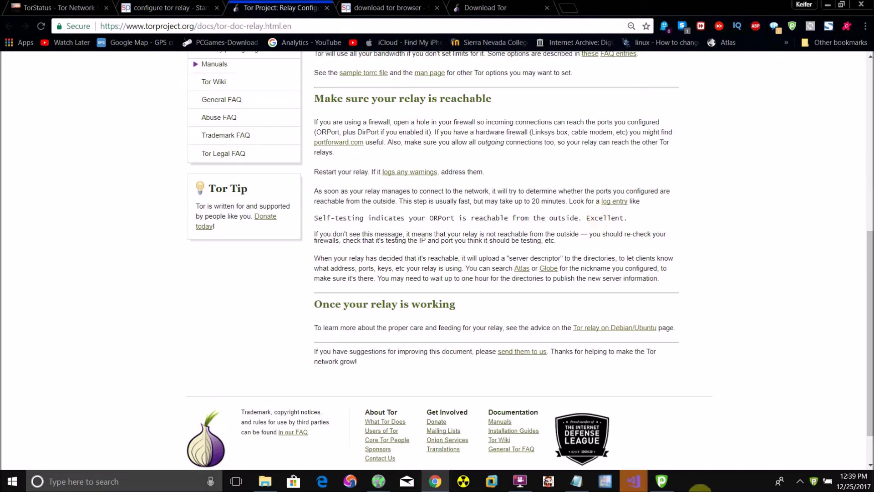
mouse_move(378, 482)
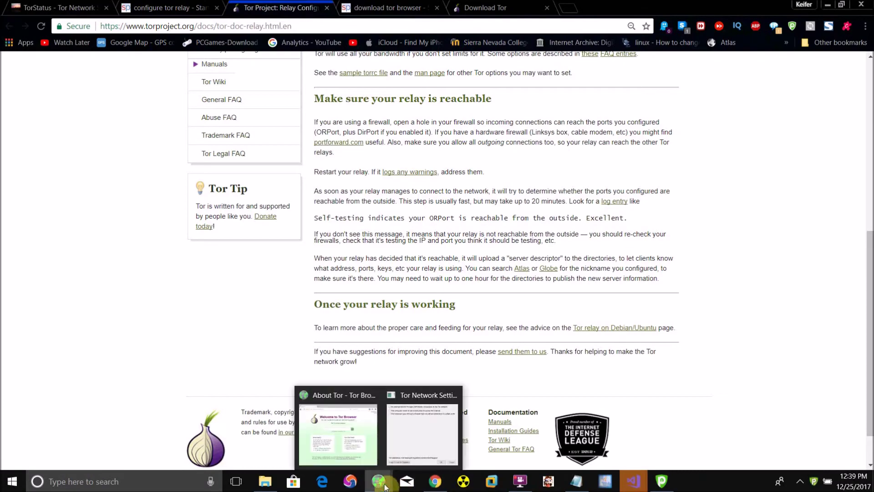
mouse_move(395, 434)
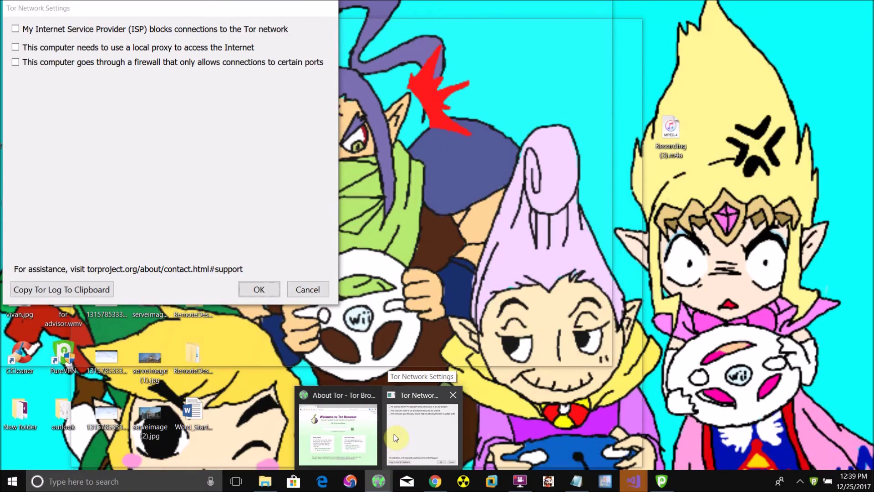
mouse_move(309, 398)
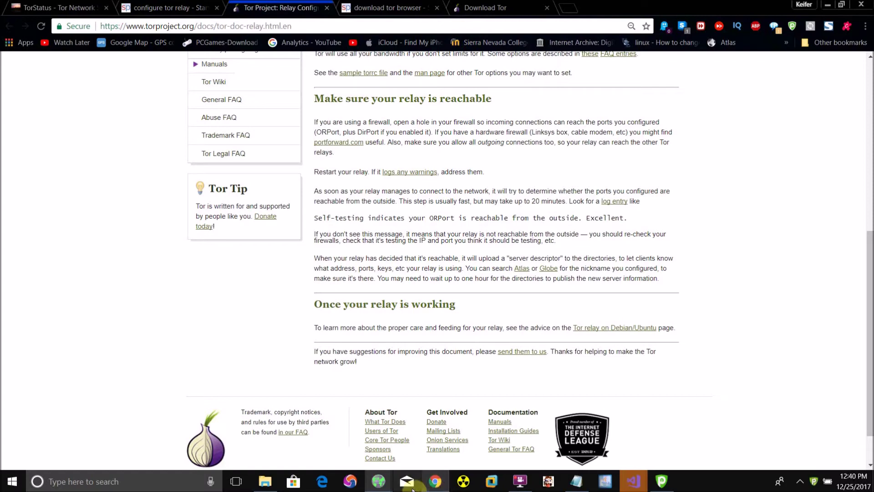
left_click(359, 460)
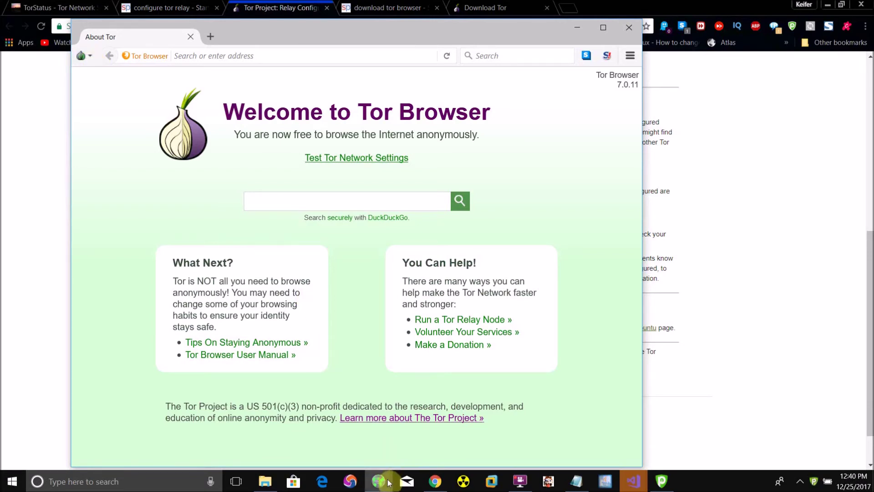
Step: From Tor Network Settings, copy the 8-message Tor log to the clipboard
mouse_move(379, 485)
left_click(407, 425)
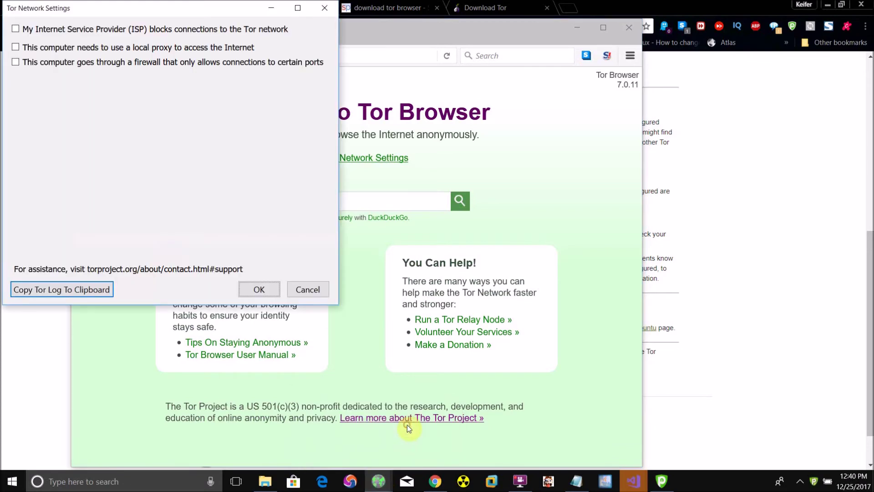
left_click(92, 289)
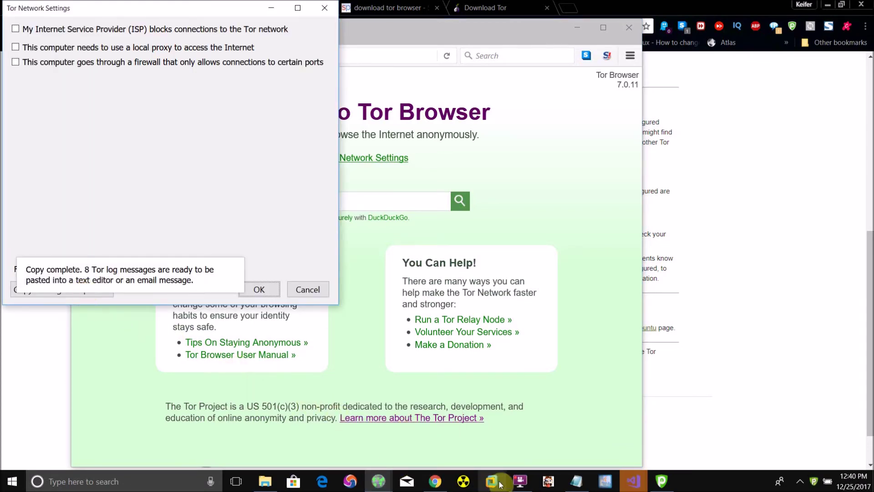
Step: Replace all Notepad text with the pasted Tor log ending in the 20:39:58 speed notice
left_click(577, 481)
key("ctrl+a")
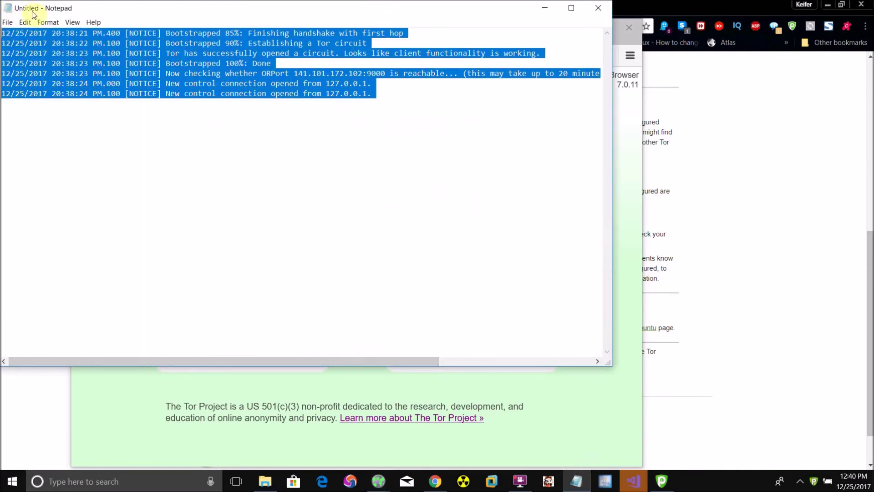
left_click(30, 22)
left_click(40, 65)
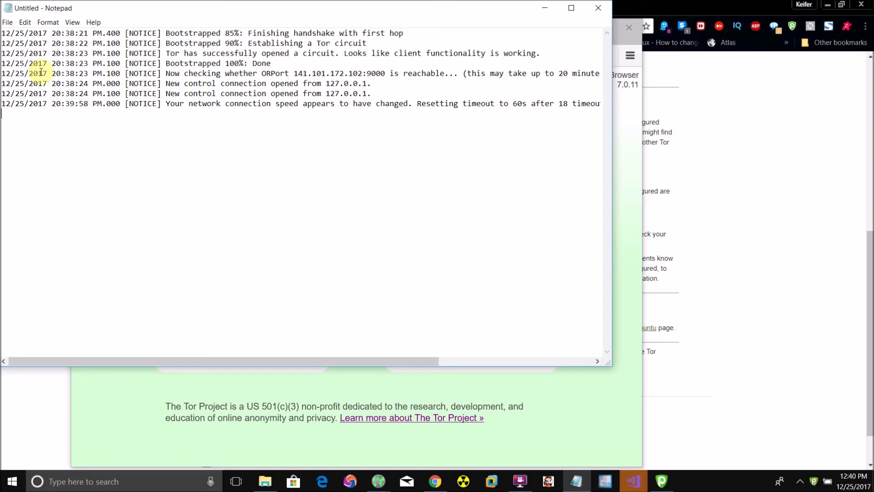
Step: Switch Chrome to the TorStatus tab and reload torstatus.blutmagie.de
left_click(720, 302)
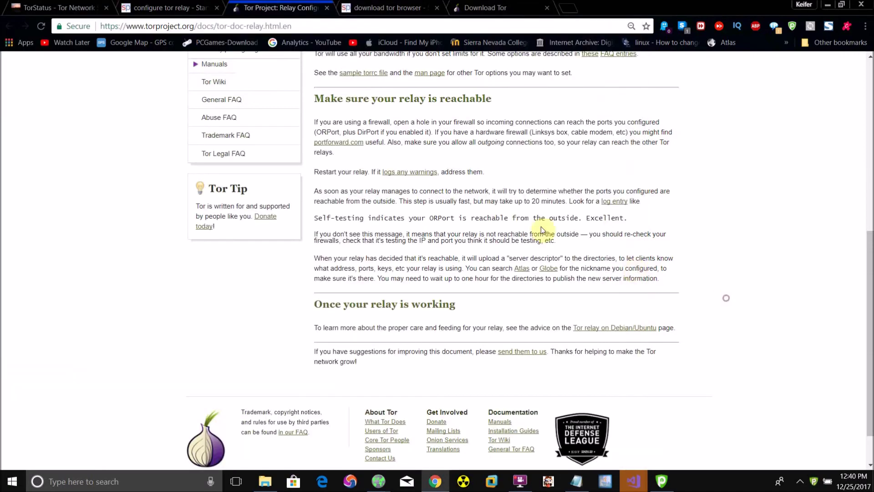
left_click(76, 4)
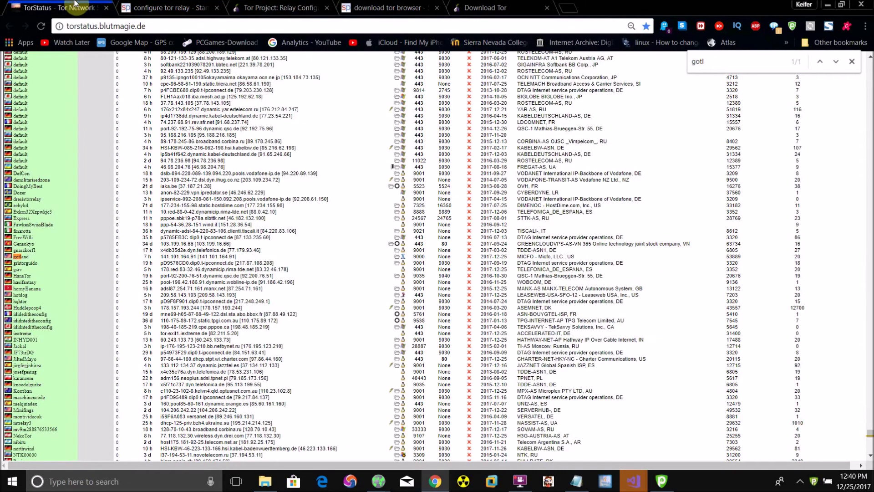
left_click(164, 26)
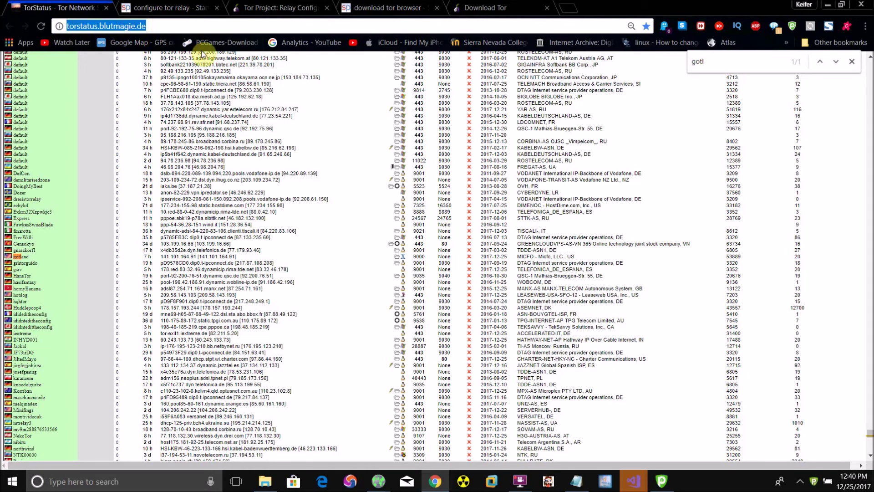
left_click(40, 26)
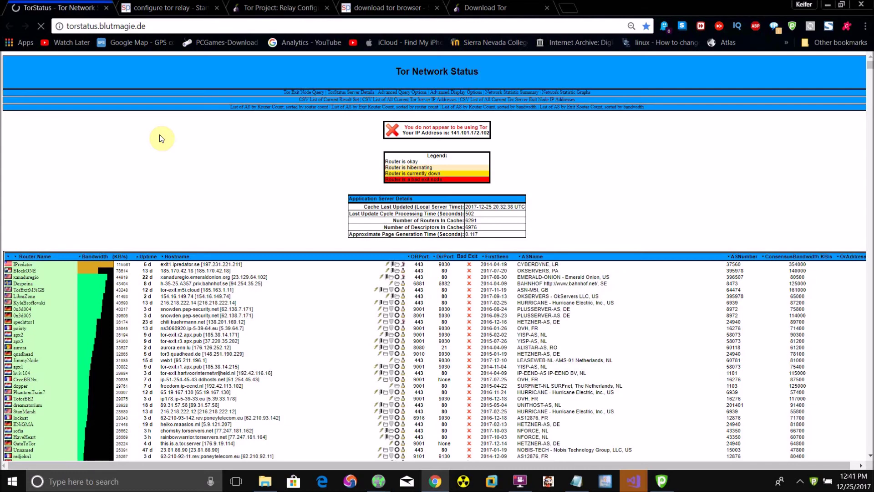
Step: Search the relay list for 'torl' through to RaspiTorL, then change the search to 'gotl'
key("ctrl+f")
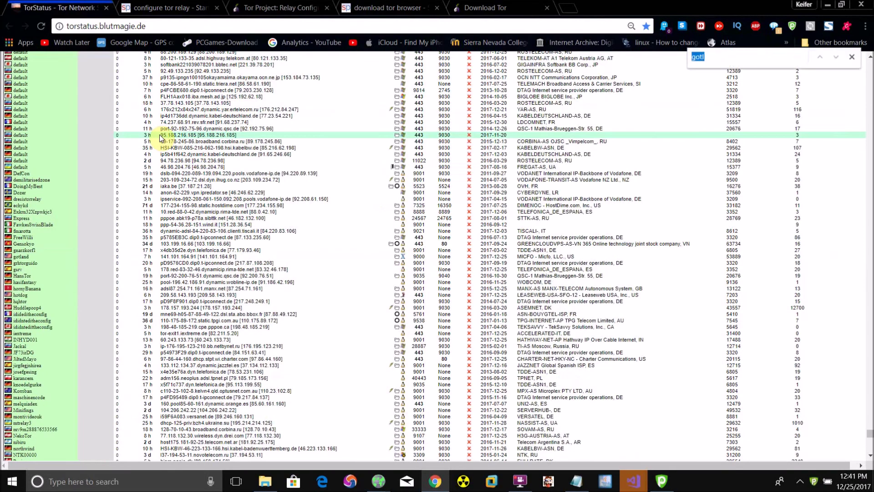
type("torl")
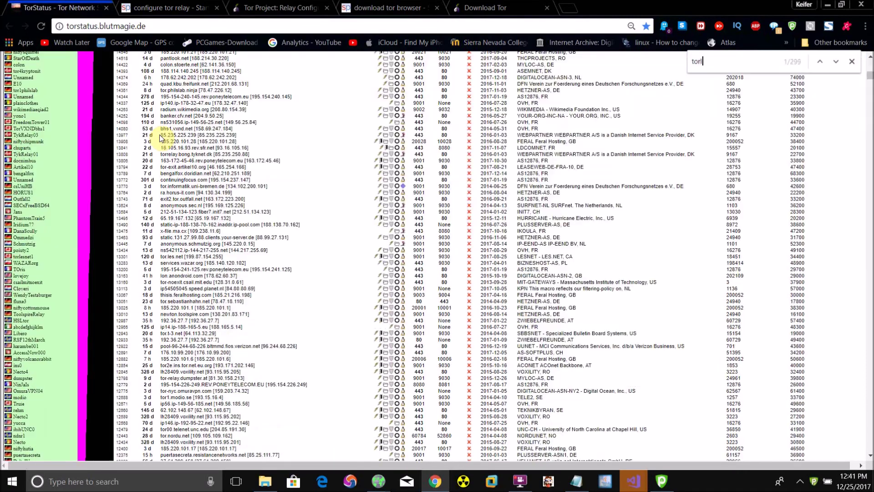
key("Return")
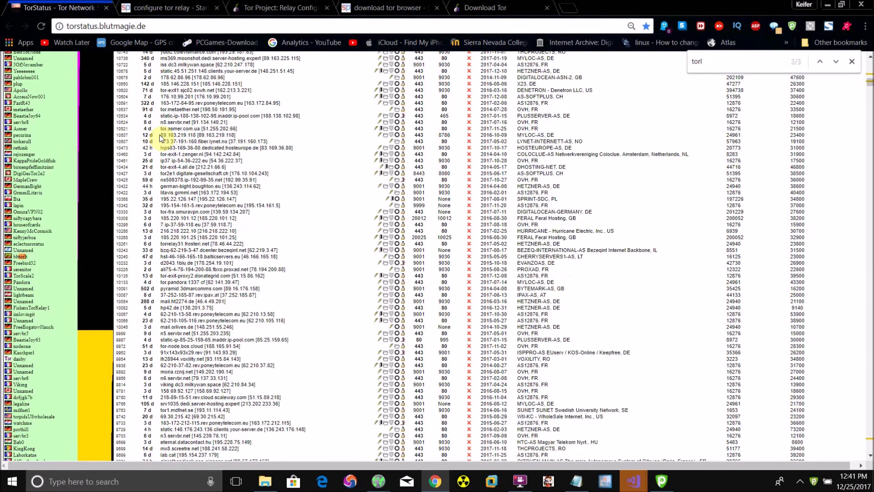
key("Return")
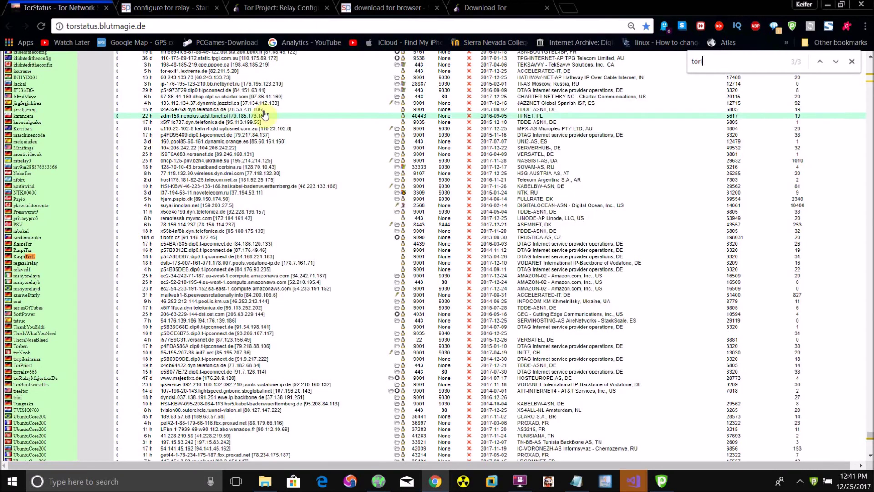
double_click(713, 61)
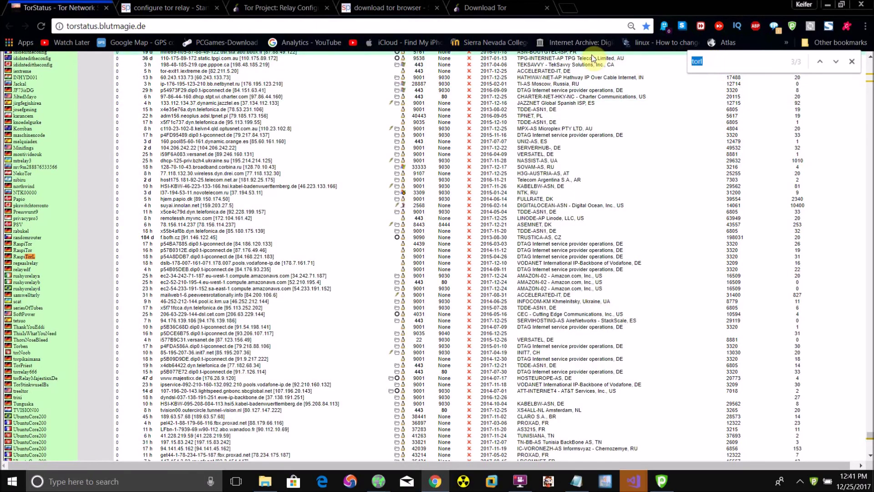
type("gotl")
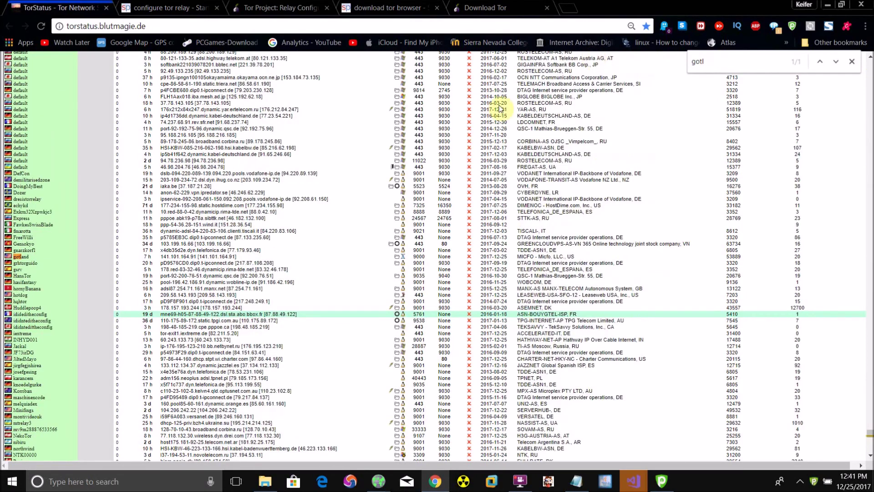
Step: Open FreeWilli's Router Detail page from the TorStatus list, then close that tab
left_click(128, 246)
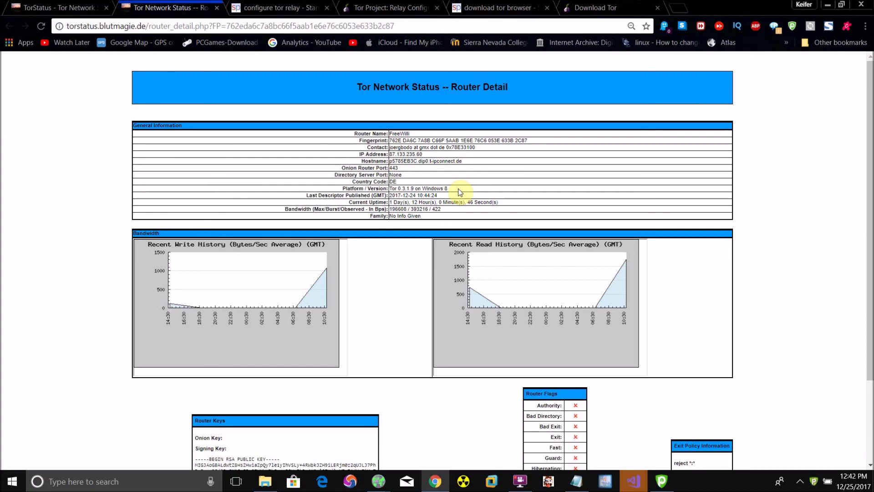
left_click(217, 8)
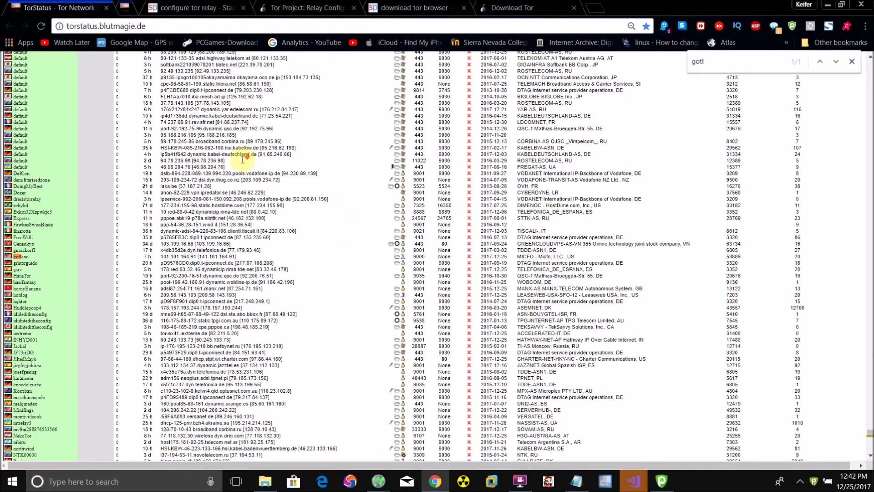
Step: Scroll through the relay list and return to the page top showing 6291 routers
scroll(244, 162, "down", 3)
scroll(244, 162, "up", 20)
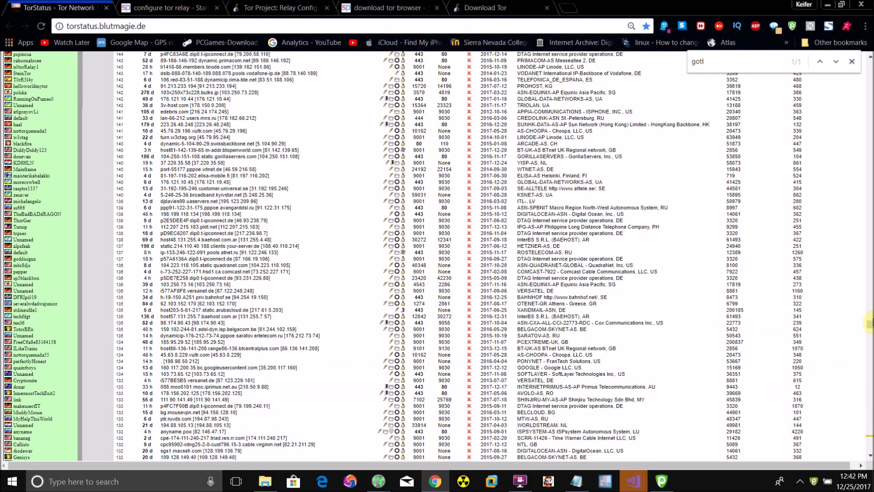
left_click_drag(870, 324, 870, 188)
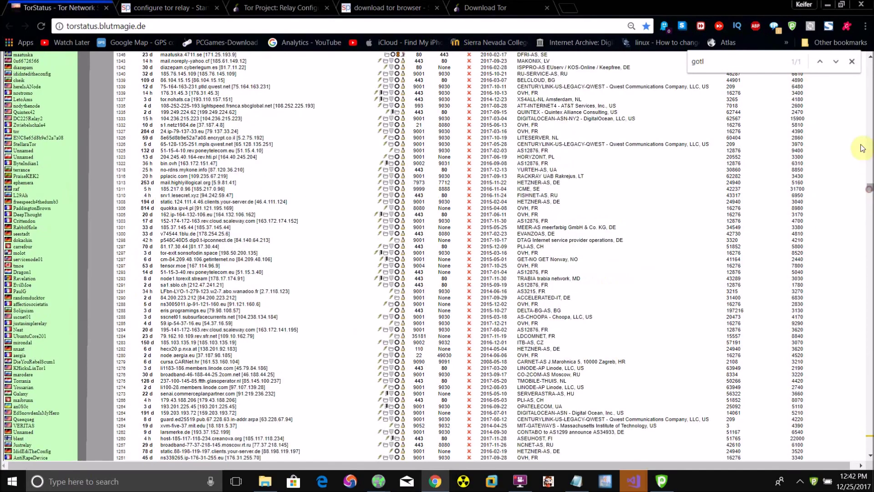
key("Home")
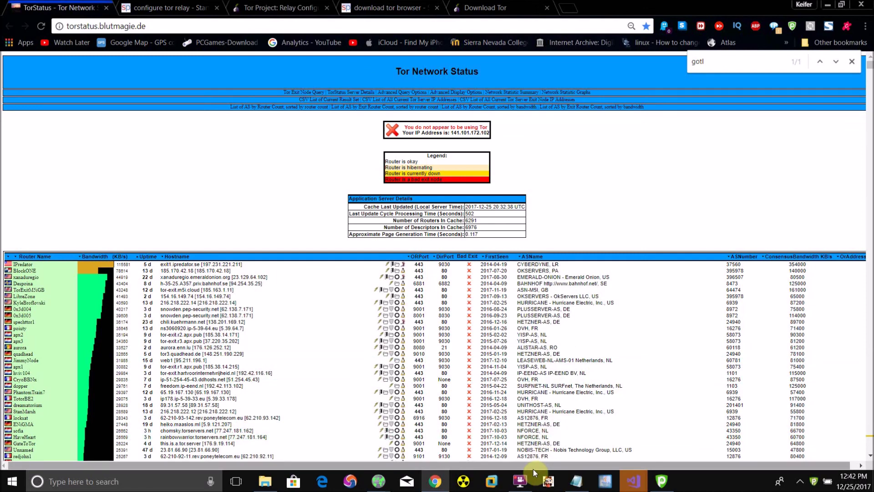
mouse_move(524, 486)
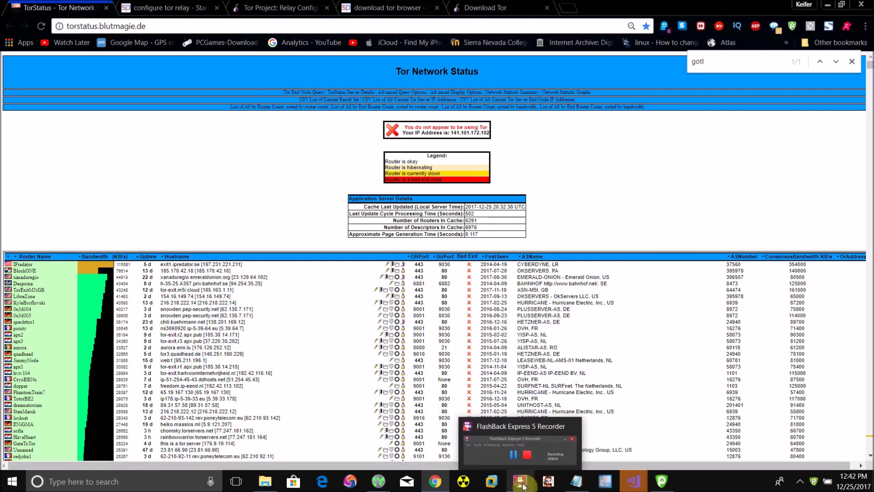